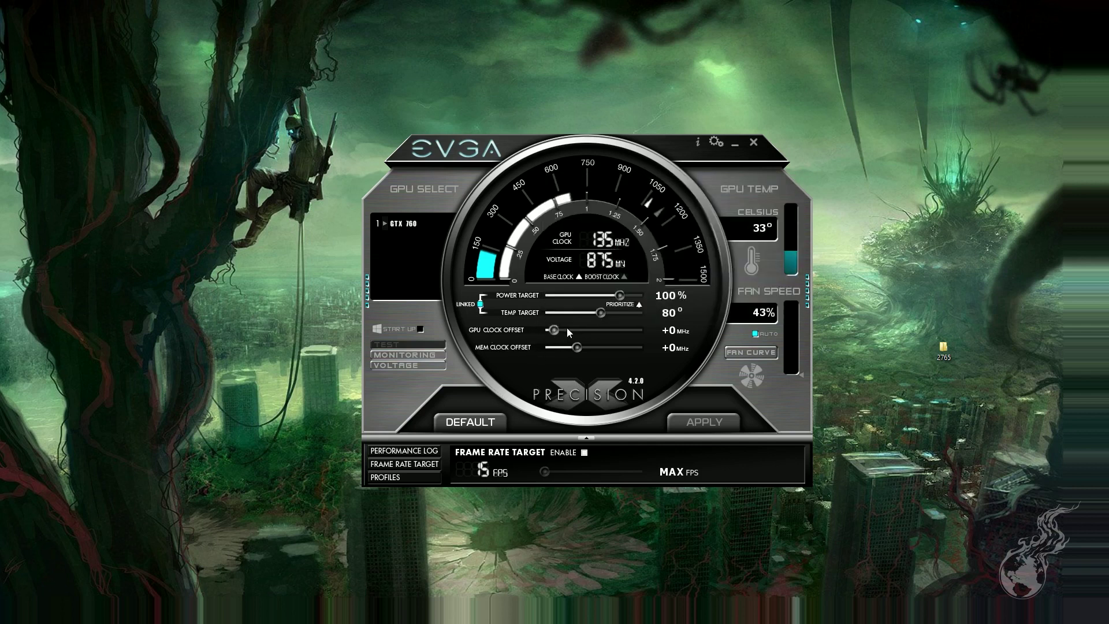
Step: Set the GPU clock offset to +25 MHz, then raise it to +40 MHz
{"action": "mouse_move", "coordinate": [567, 330]}
{"action": "left_click", "coordinate": [672, 332]}
{"action": "type", "text": "25"}
{"action": "key", "text": "Return"}
{"action": "left_click", "coordinate": [668, 331]}
{"action": "type", "text": "40"}
{"action": "key", "text": "Return"}
Step: Reset the GPU clock offset back to +0 MHz
{"action": "mouse_move", "coordinate": [675, 350]}
{"action": "left_click", "coordinate": [665, 330]}
{"action": "type", "text": "0"}
{"action": "key", "text": "Return"}
Step: Apply a +500 MHz memory clock offset, then return it to +0 MHz
{"action": "left_click", "coordinate": [674, 347]}
{"action": "key", "text": "Return"}
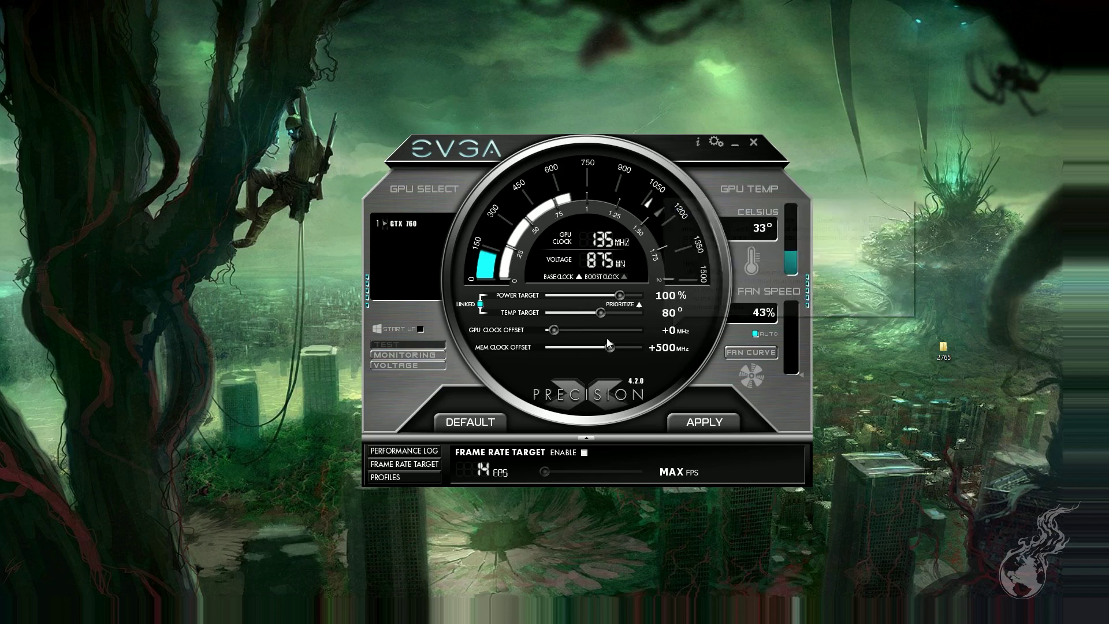
{"action": "key", "text": "Return"}
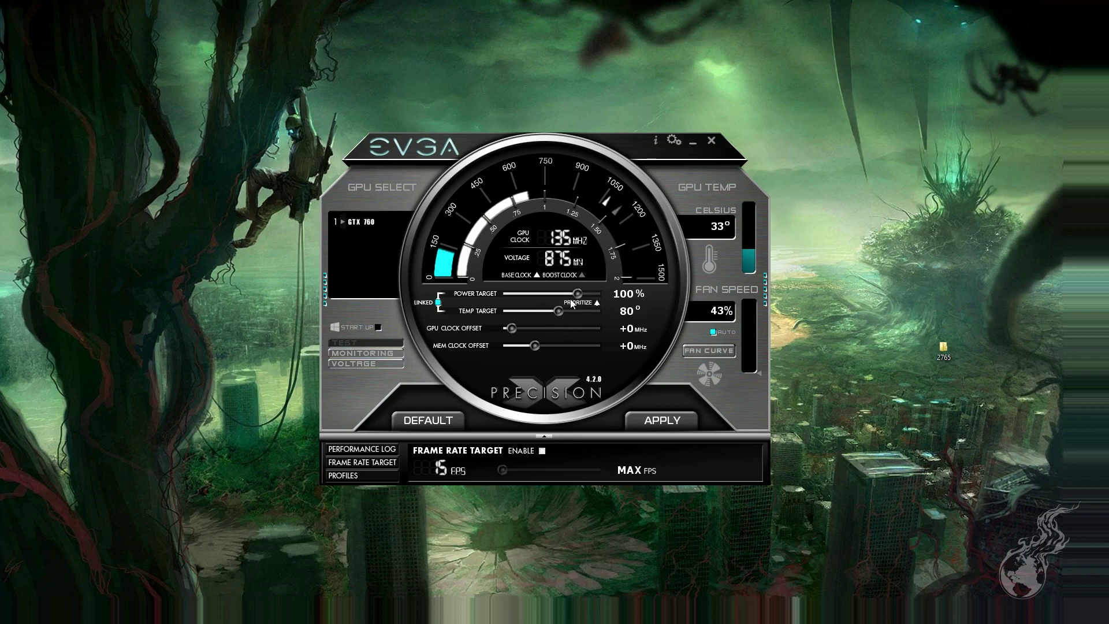
Step: Raise the power target to 103%, unlink to set the temp target to 80°, then relink
{"action": "left_click_drag", "start_coordinate": [582, 291], "coordinate": [588, 297]}
{"action": "left_click", "coordinate": [437, 302]}
{"action": "scroll", "coordinate": [571, 314], "scroll_direction": "down", "scroll_amount": 1}
{"action": "left_click_drag", "start_coordinate": [569, 310], "coordinate": [565, 312]}
{"action": "left_click", "coordinate": [440, 302]}
{"action": "left_click", "coordinate": [706, 350]}
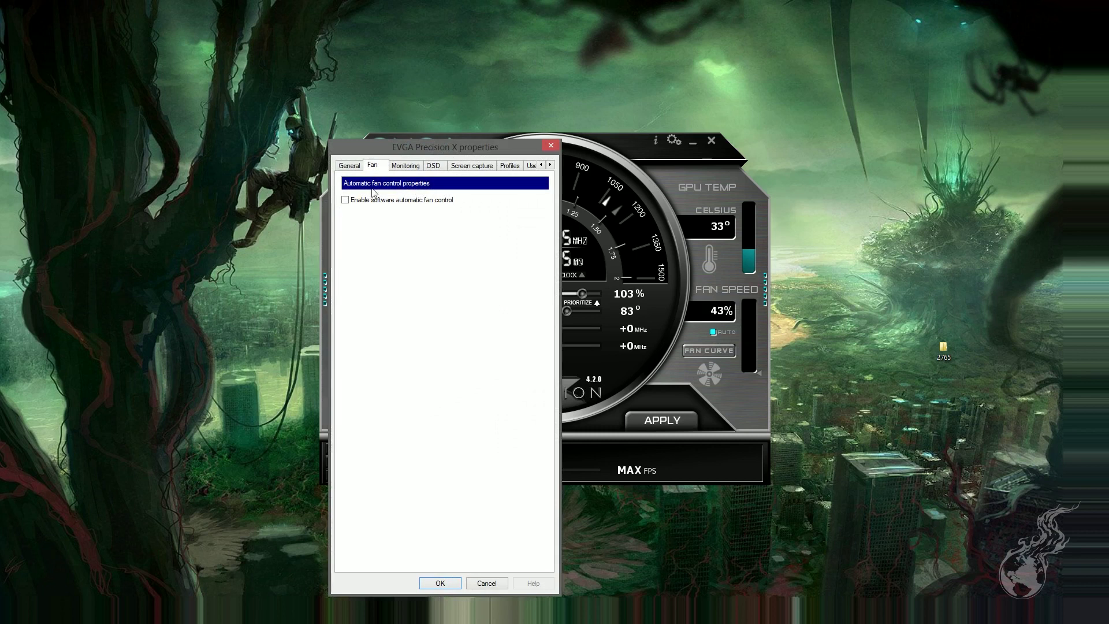
{"action": "left_click", "coordinate": [355, 197]}
{"action": "left_click_drag", "start_coordinate": [444, 149], "coordinate": [484, 82]}
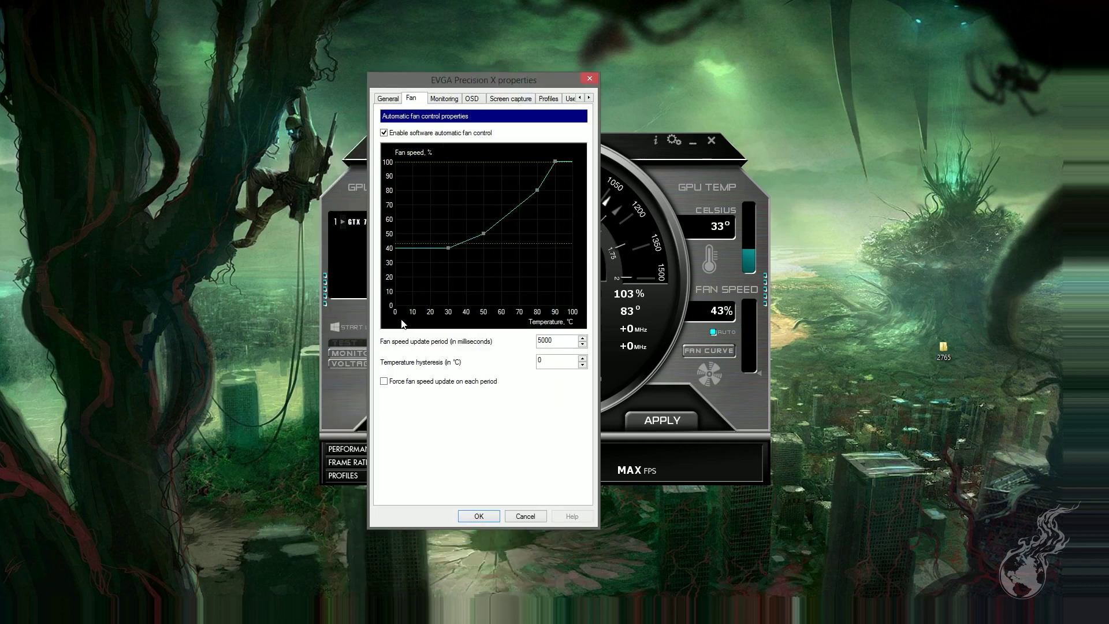
{"action": "left_click", "coordinate": [502, 216]}
{"action": "mouse_move", "coordinate": [501, 226]}
{"action": "left_mouse_down"}
{"action": "mouse_move", "coordinate": [500, 180]}
{"action": "mouse_move", "coordinate": [501, 206]}
{"action": "left_mouse_up"}
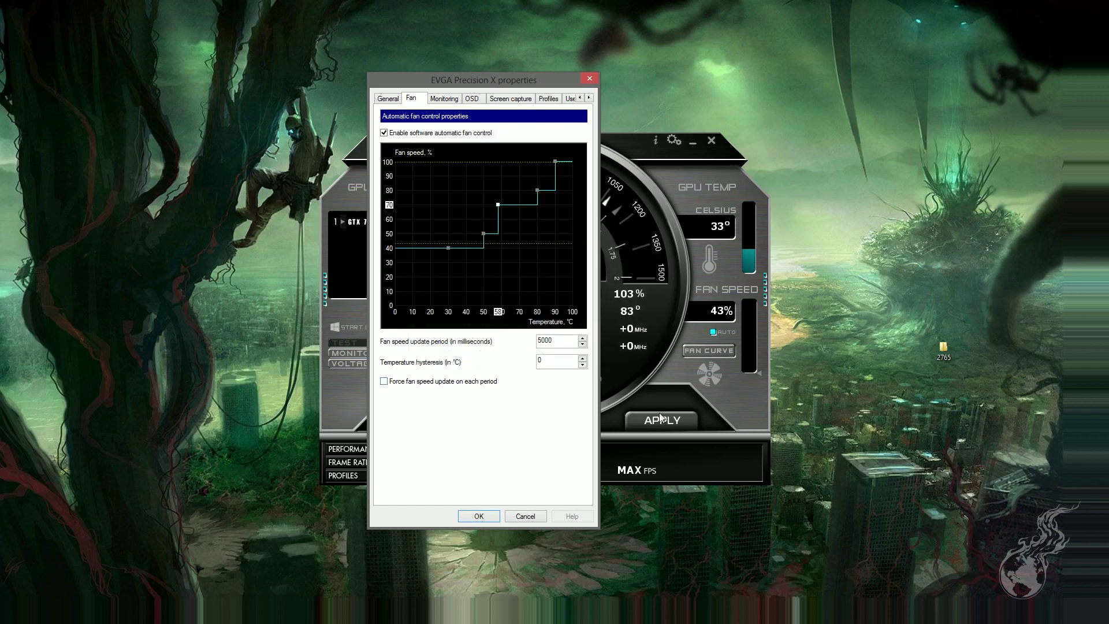
{"action": "left_click", "coordinate": [405, 133]}
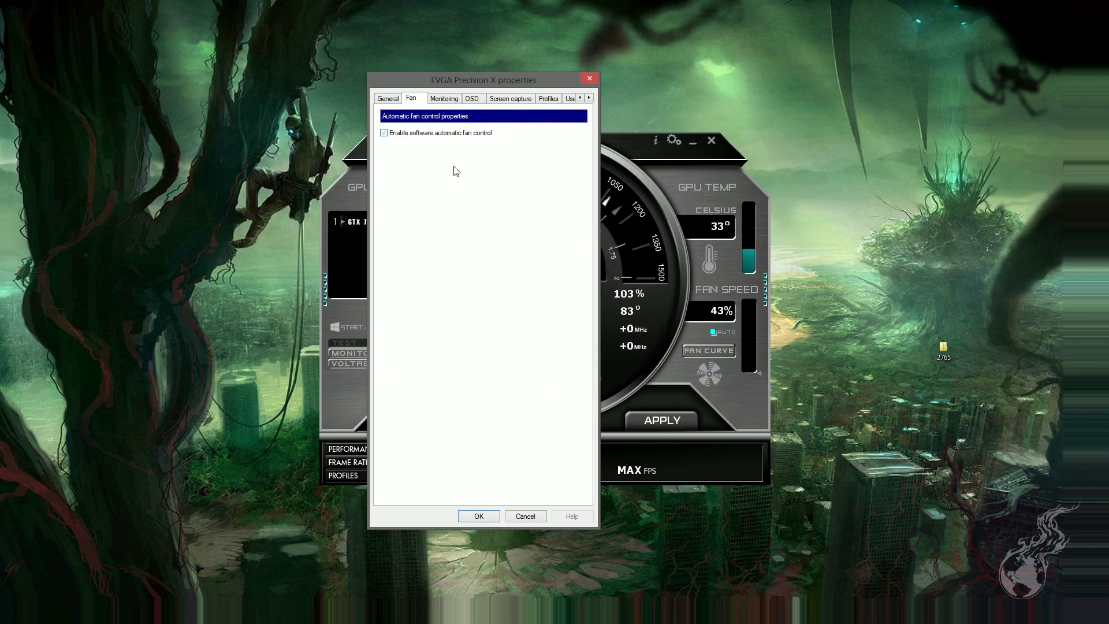
{"action": "left_click", "coordinate": [541, 517]}
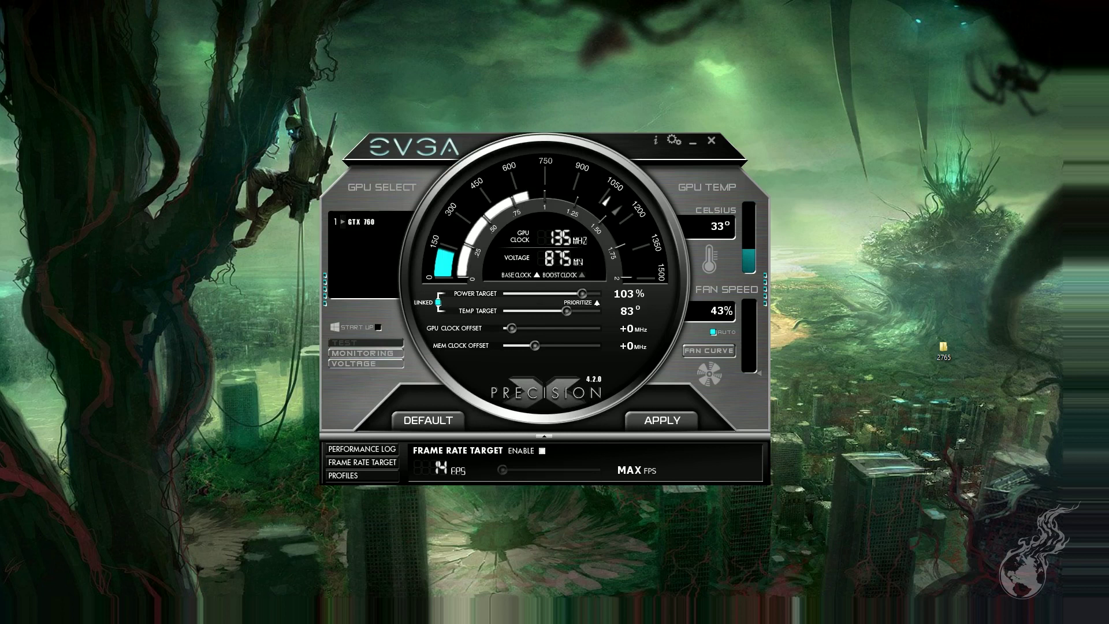
{"action": "left_click", "coordinate": [366, 363]}
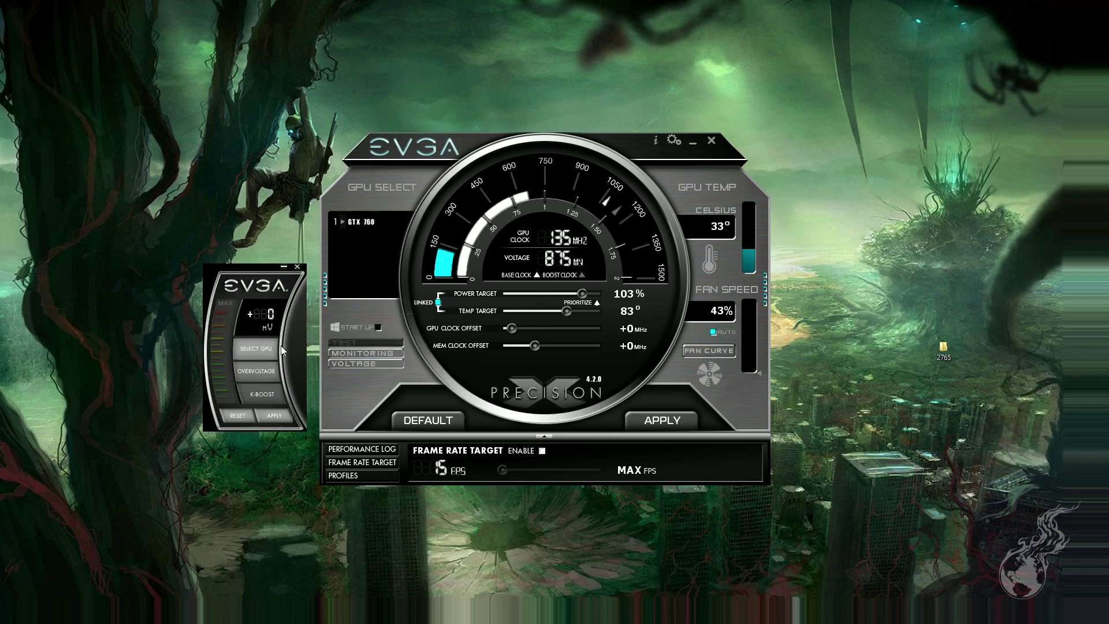
{"action": "left_click", "coordinate": [261, 359]}
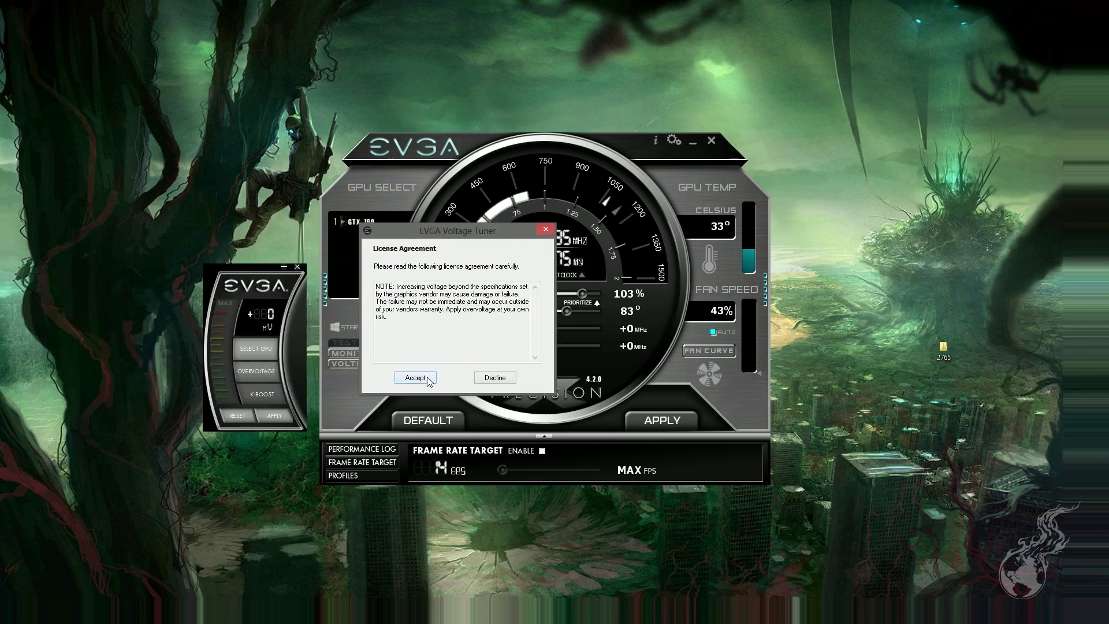
{"action": "left_click", "coordinate": [427, 378]}
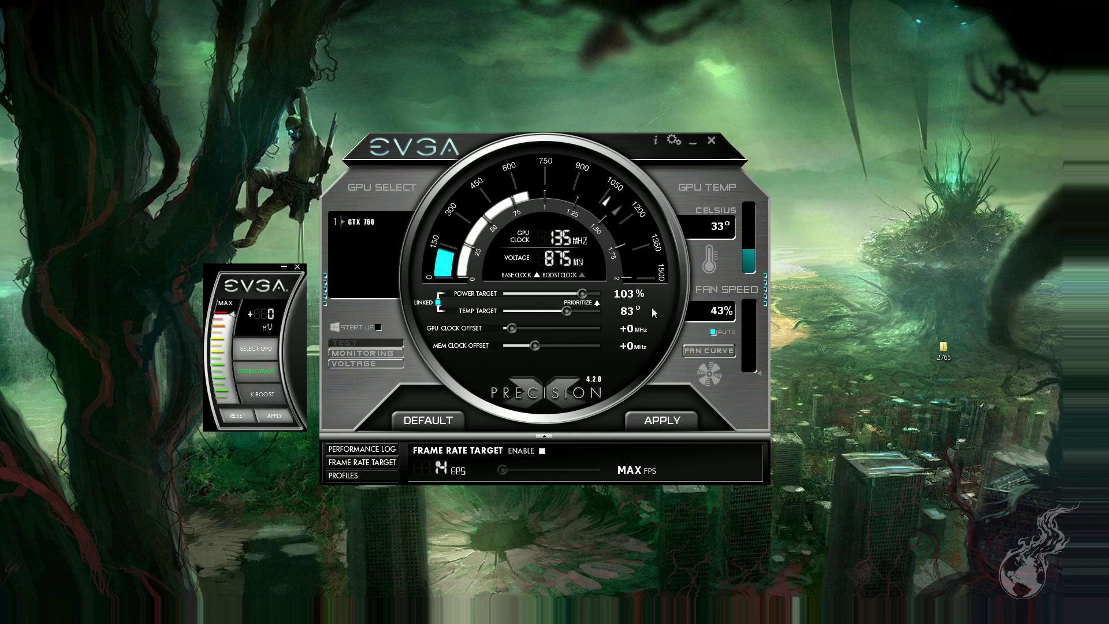
{"action": "left_click", "coordinate": [247, 368]}
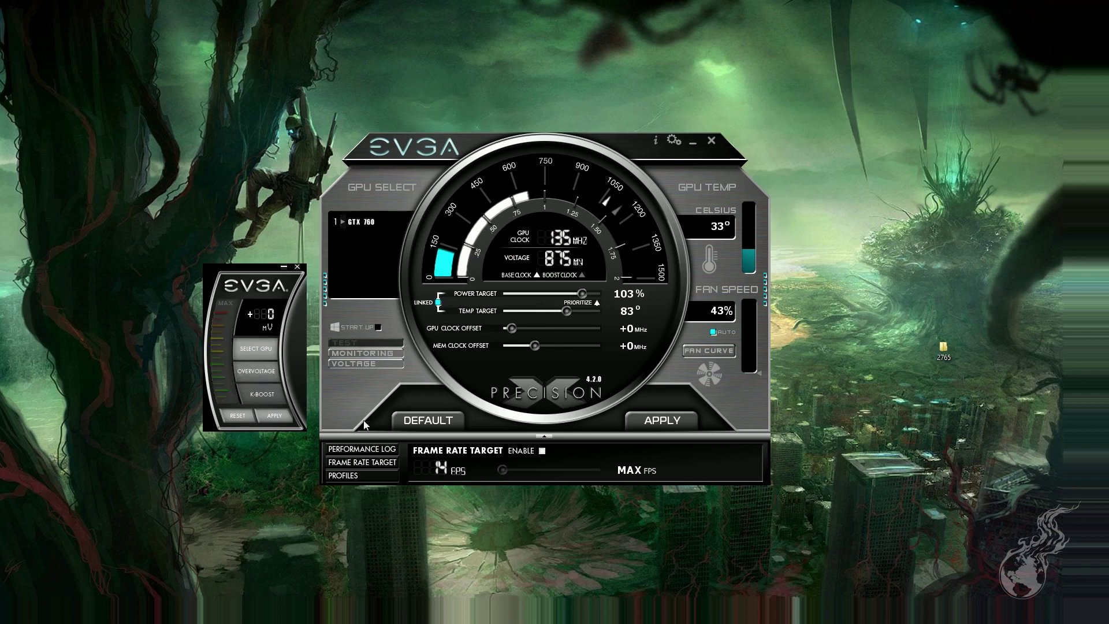
Step: Close the voltage tuner, open Monitoring properties, move the dialog up-right, and view the General tab
{"action": "mouse_move", "coordinate": [268, 394]}
{"action": "left_click", "coordinate": [297, 266]}
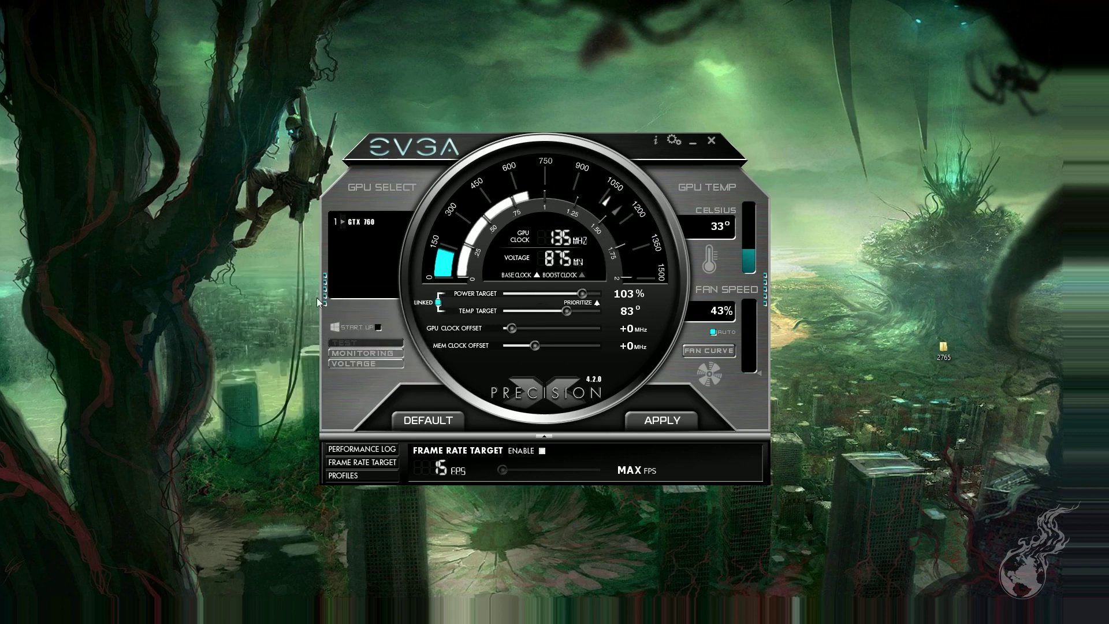
{"action": "left_click", "coordinate": [365, 353]}
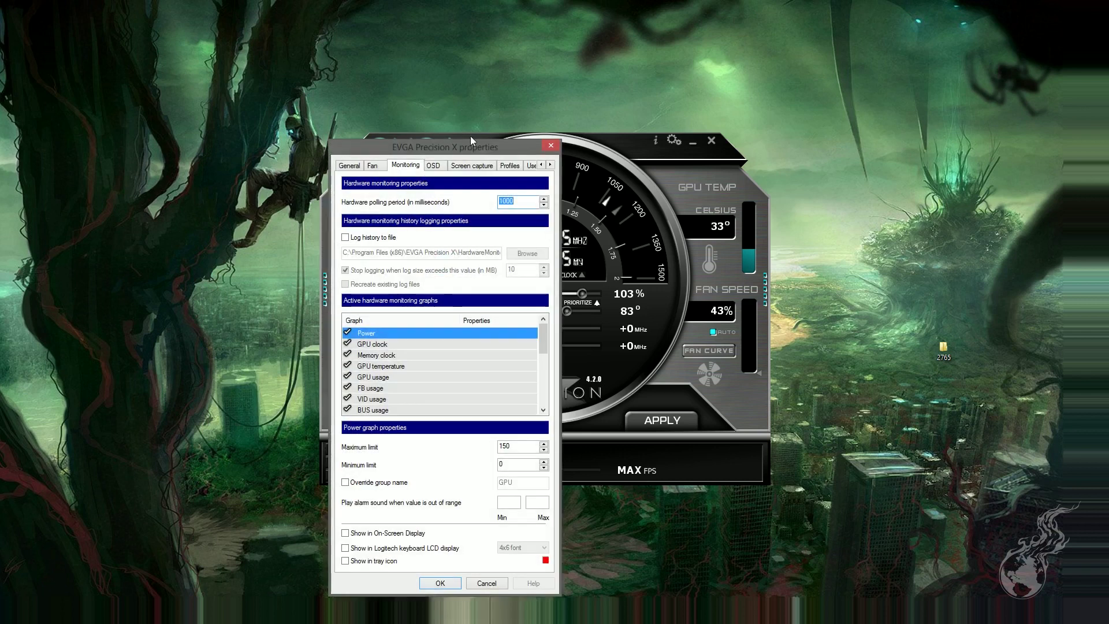
{"action": "left_click_drag", "start_coordinate": [461, 153], "coordinate": [515, 101]}
{"action": "left_click", "coordinate": [407, 113]}
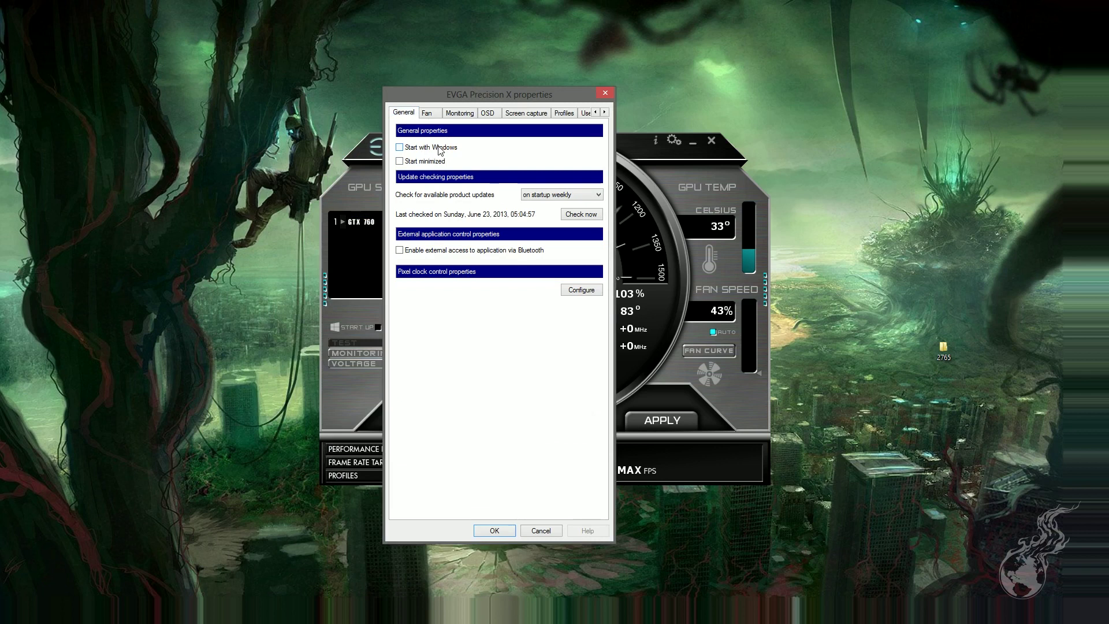
{"action": "mouse_move", "coordinate": [425, 152]}
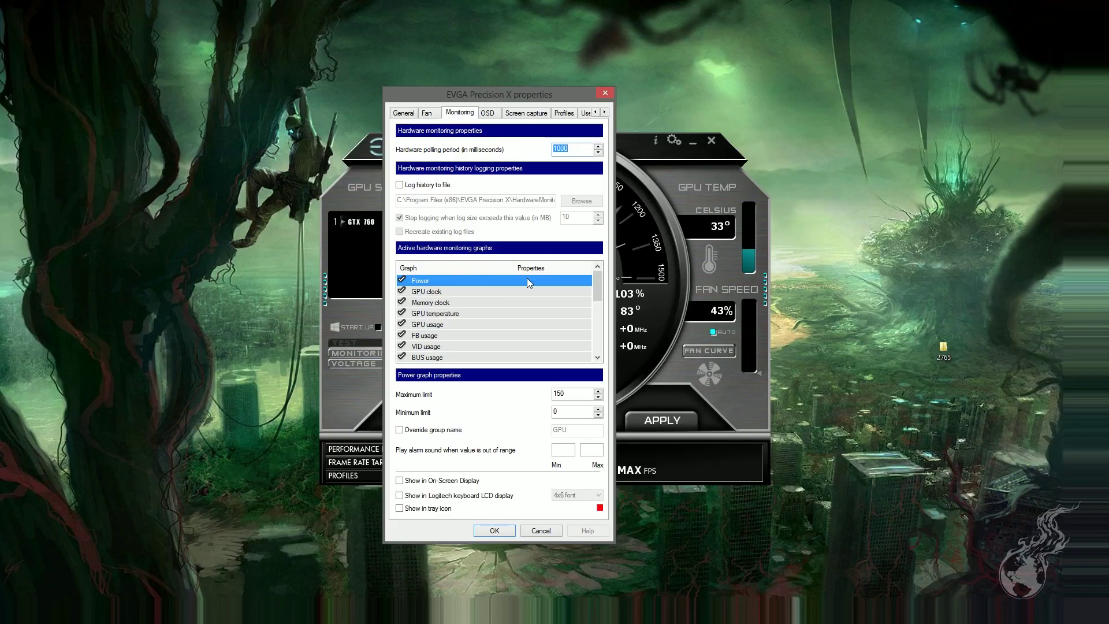
Step: Set a 700 ms polling period and leave history logging to file turned off
{"action": "type", "text": "700"}
{"action": "mouse_move", "coordinate": [597, 283]}
{"action": "left_mouse_down"}
{"action": "mouse_move", "coordinate": [601, 329]}
{"action": "mouse_move", "coordinate": [599, 284]}
{"action": "left_mouse_up"}
{"action": "left_click", "coordinate": [414, 186]}
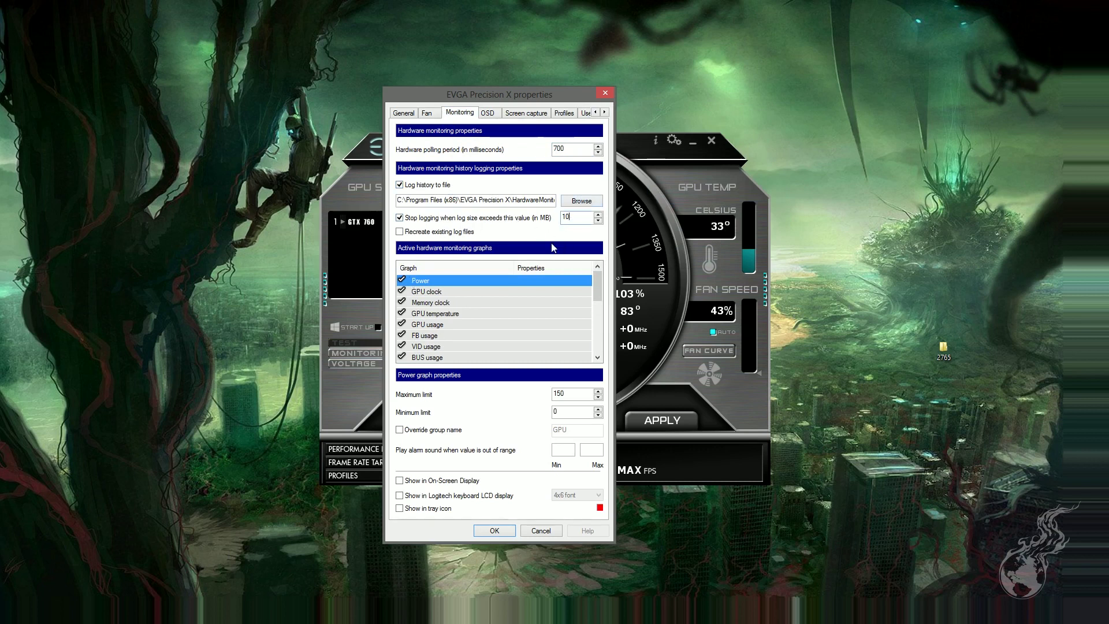
{"action": "left_click", "coordinate": [407, 186]}
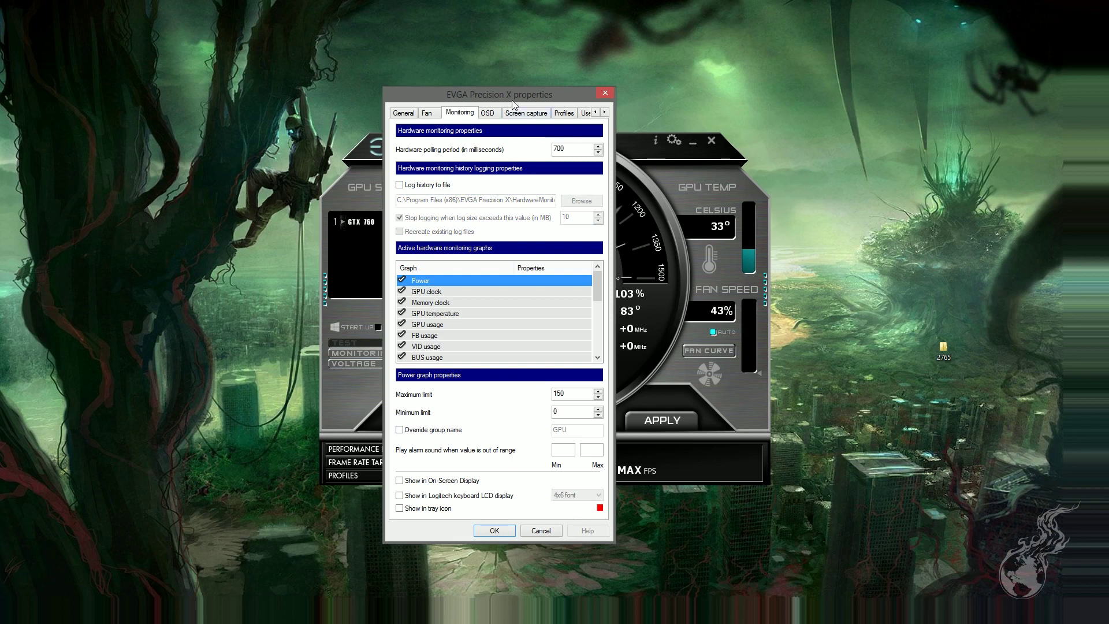
{"action": "left_click_drag", "start_coordinate": [512, 103], "coordinate": [539, 101]}
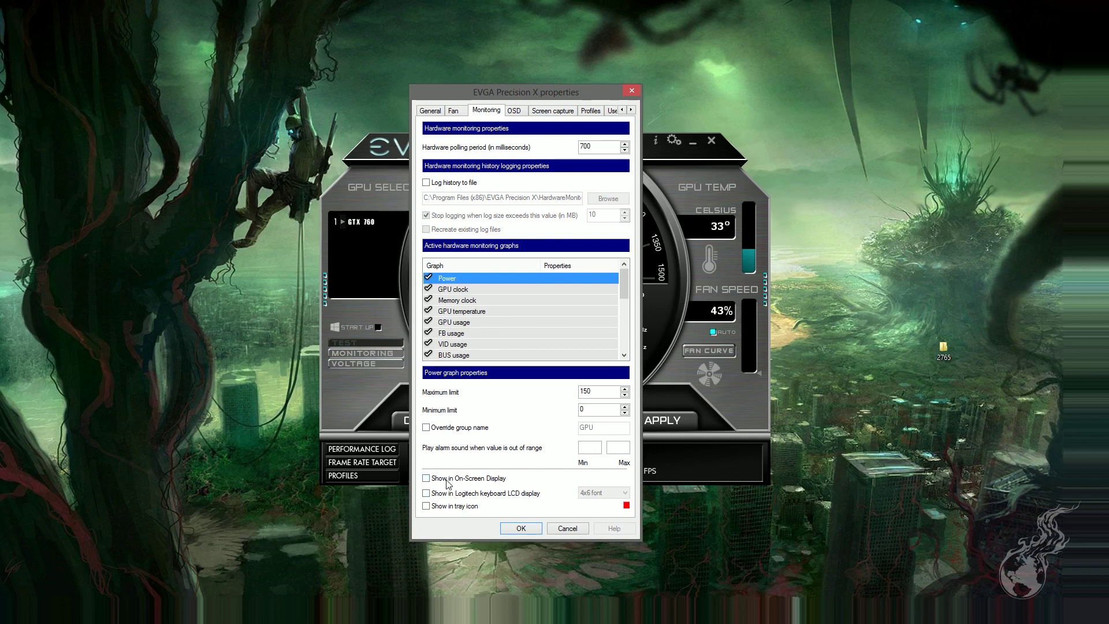
Step: Show the Power graph in the On-Screen Display, select GPU clock, and open the OSD tab
{"action": "mouse_move", "coordinate": [444, 483]}
{"action": "left_click", "coordinate": [459, 480]}
{"action": "left_click", "coordinate": [581, 288]}
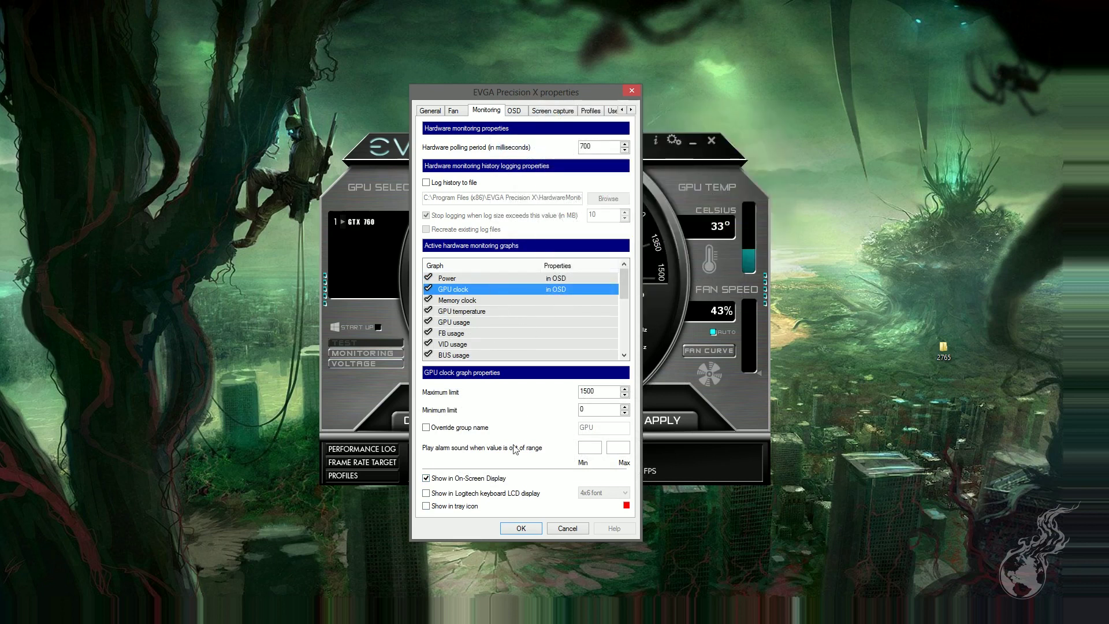
{"action": "left_click", "coordinate": [515, 110]}
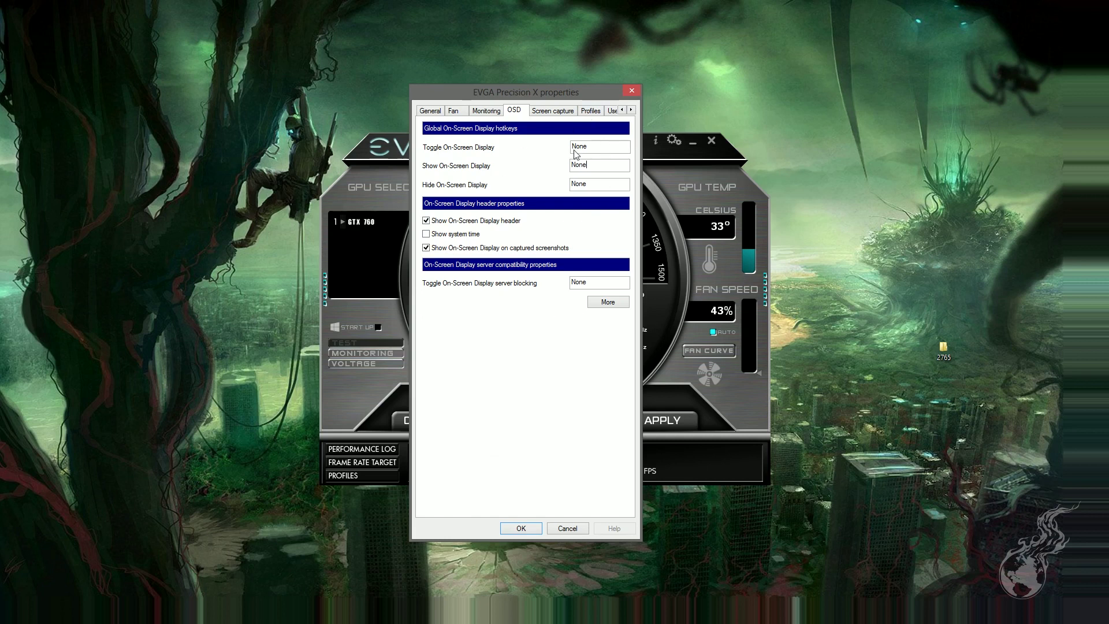
Step: Review the Screen capture settings, then move on to the Profiles tab
{"action": "left_click", "coordinate": [551, 112]}
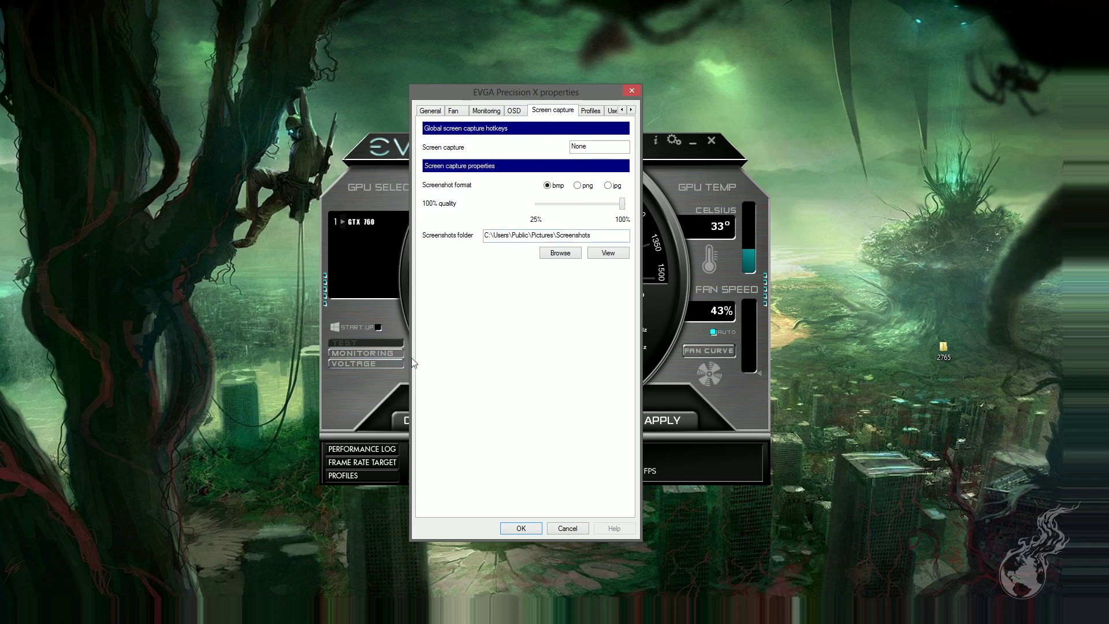
{"action": "key", "text": "ctrl+Tab"}
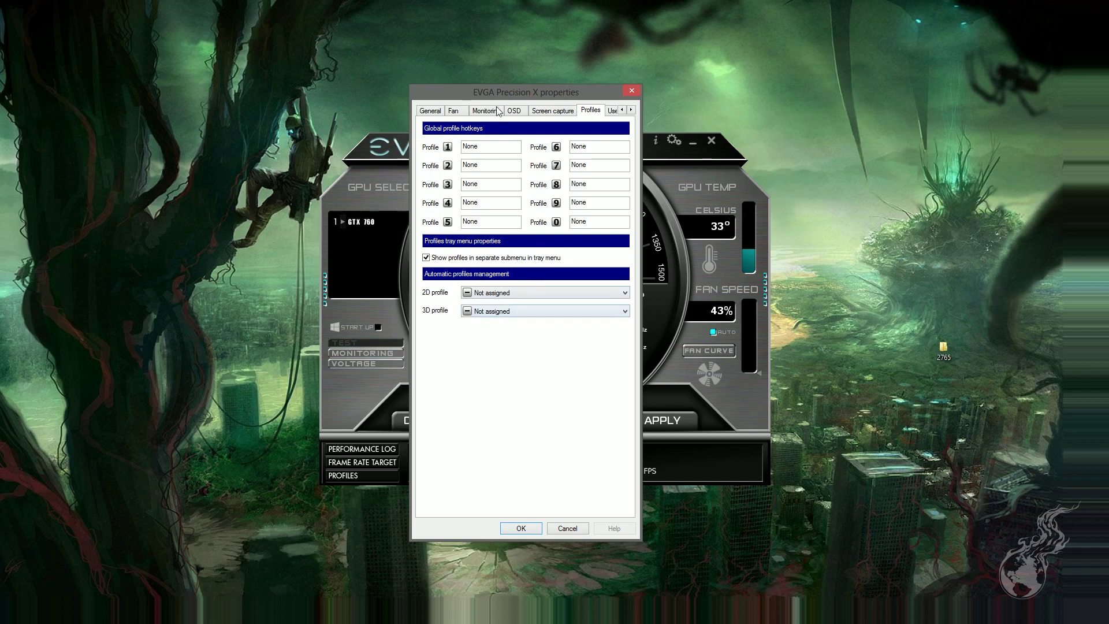
Step: In User Interface settings, keep English, choose the EVGA ACX Skin, and confirm with OK
{"action": "left_click", "coordinate": [612, 110]}
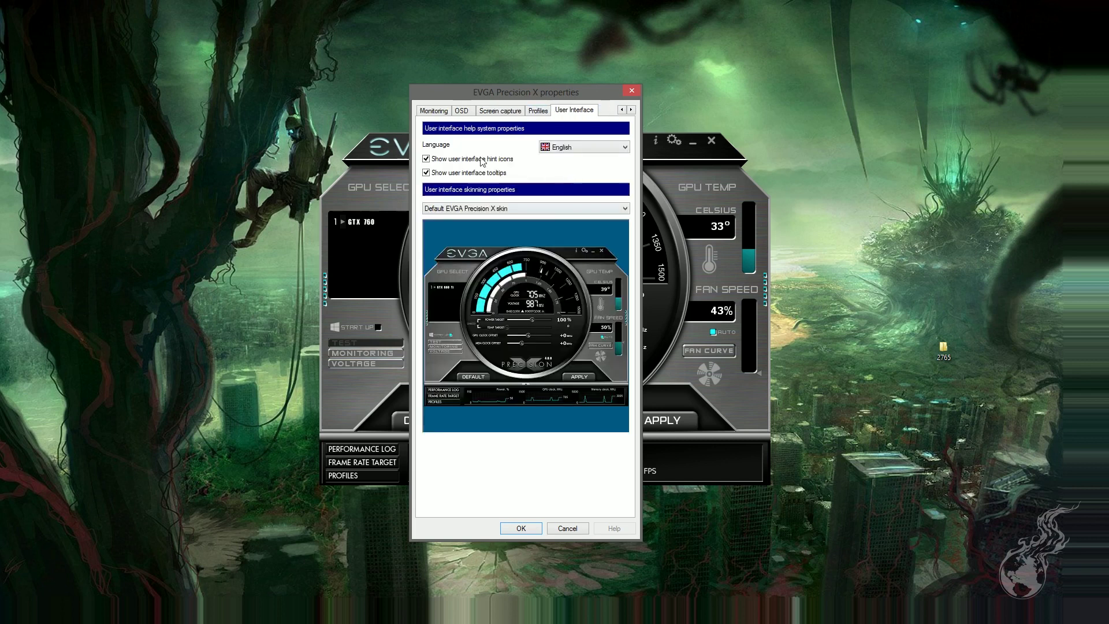
{"action": "left_click", "coordinate": [582, 148]}
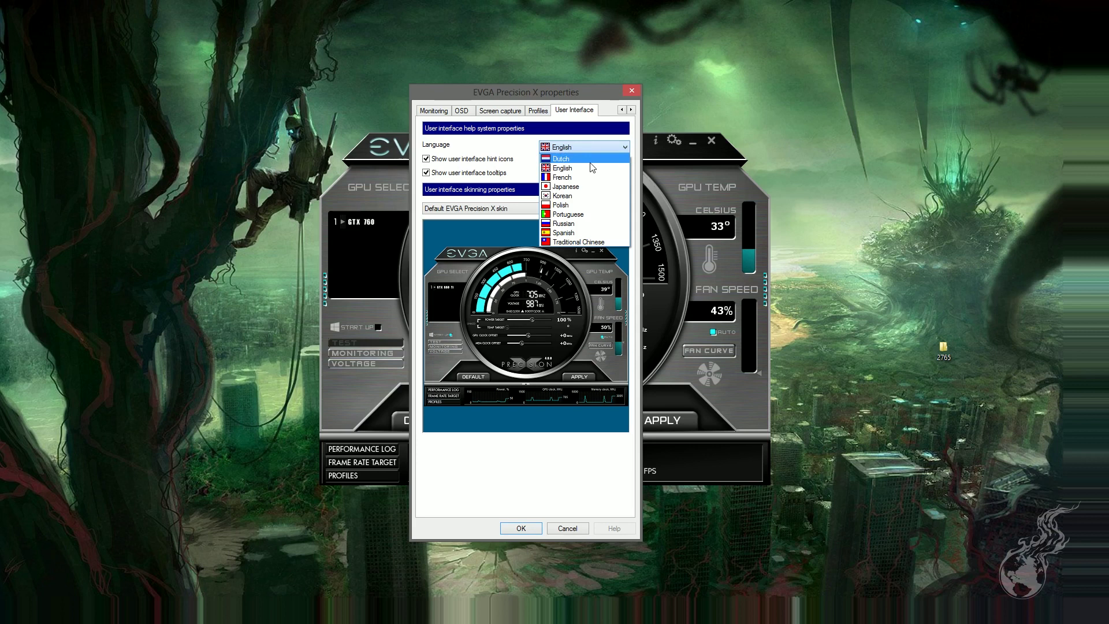
{"action": "left_click", "coordinate": [577, 167]}
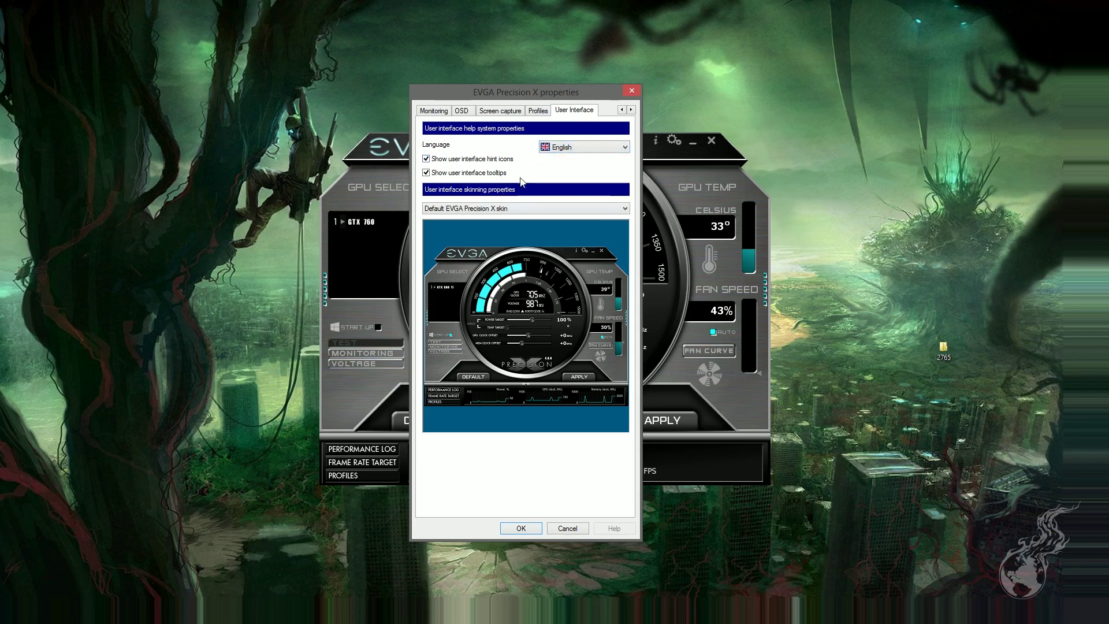
{"action": "left_click", "coordinate": [528, 209]}
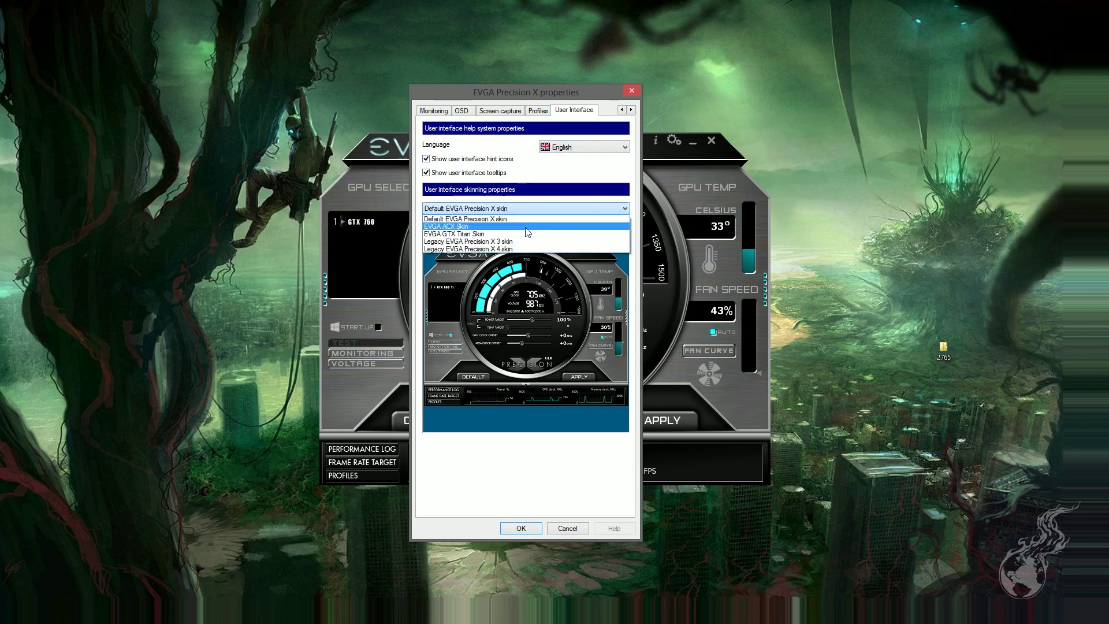
{"action": "left_click", "coordinate": [527, 227]}
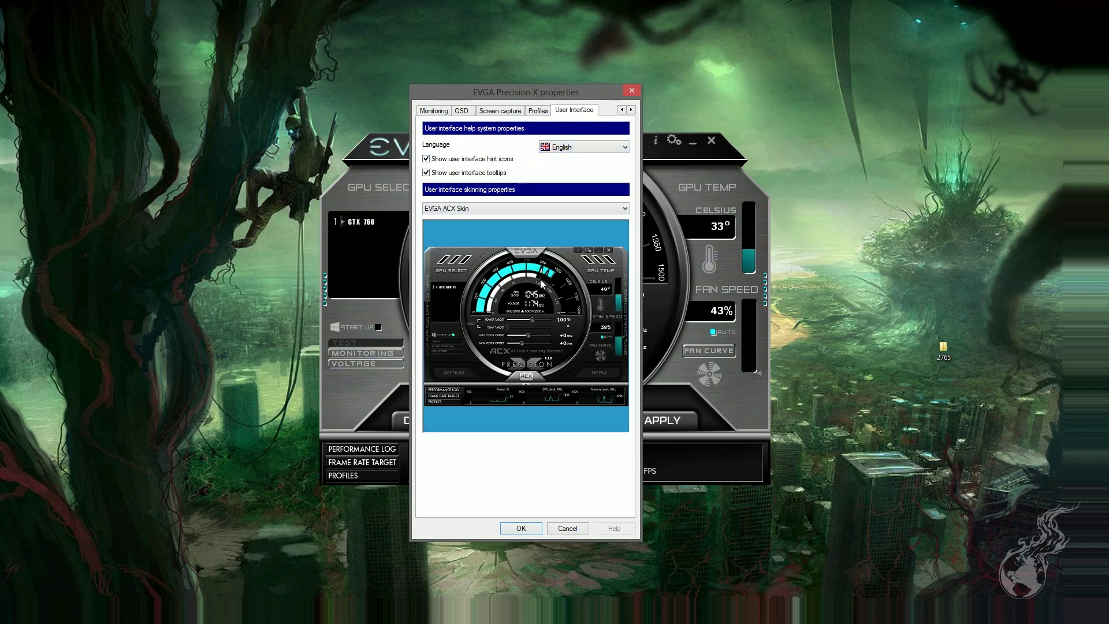
{"action": "left_click", "coordinate": [522, 526]}
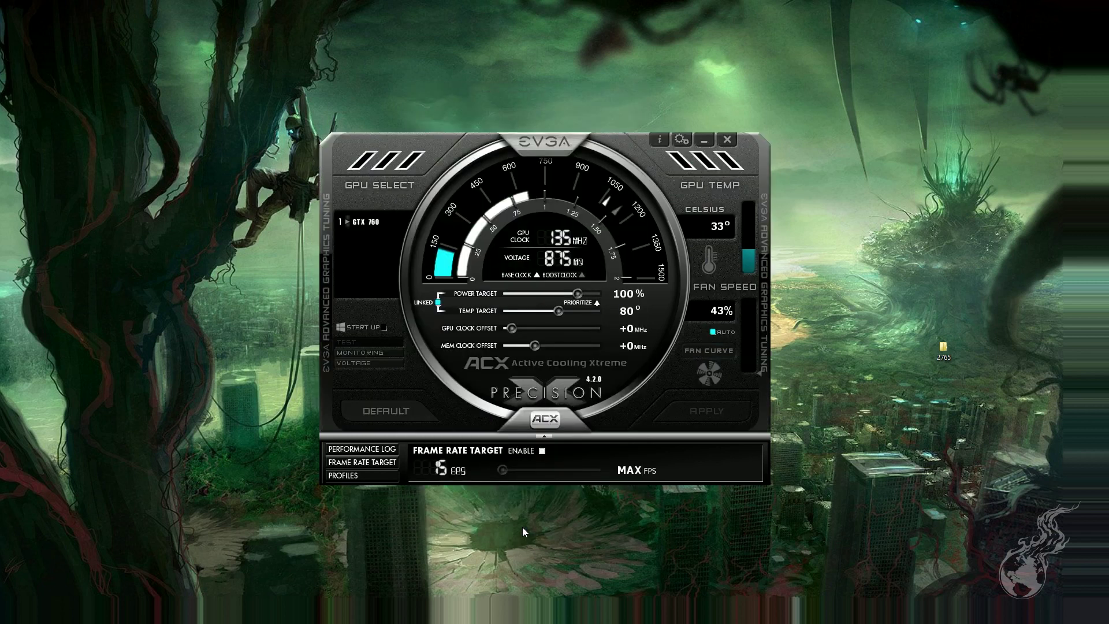
Step: Enable the frame rate target at 60 FPS, then show the profile slots panel
{"action": "left_click_drag", "start_coordinate": [651, 151], "coordinate": [645, 155]}
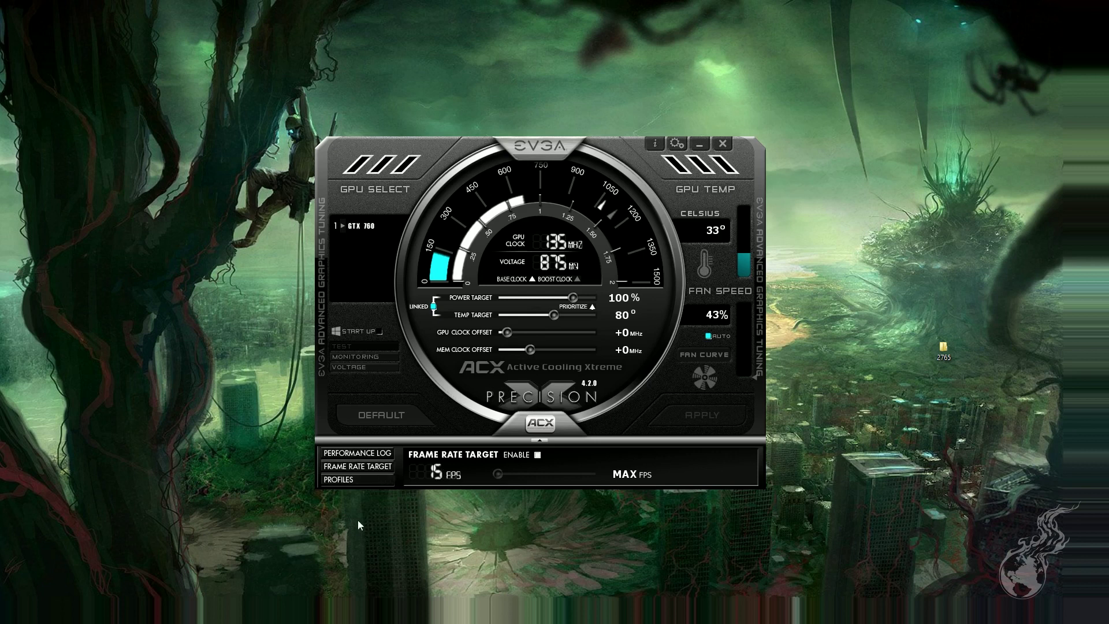
{"action": "left_click", "coordinate": [537, 455]}
{"action": "left_click", "coordinate": [532, 474]}
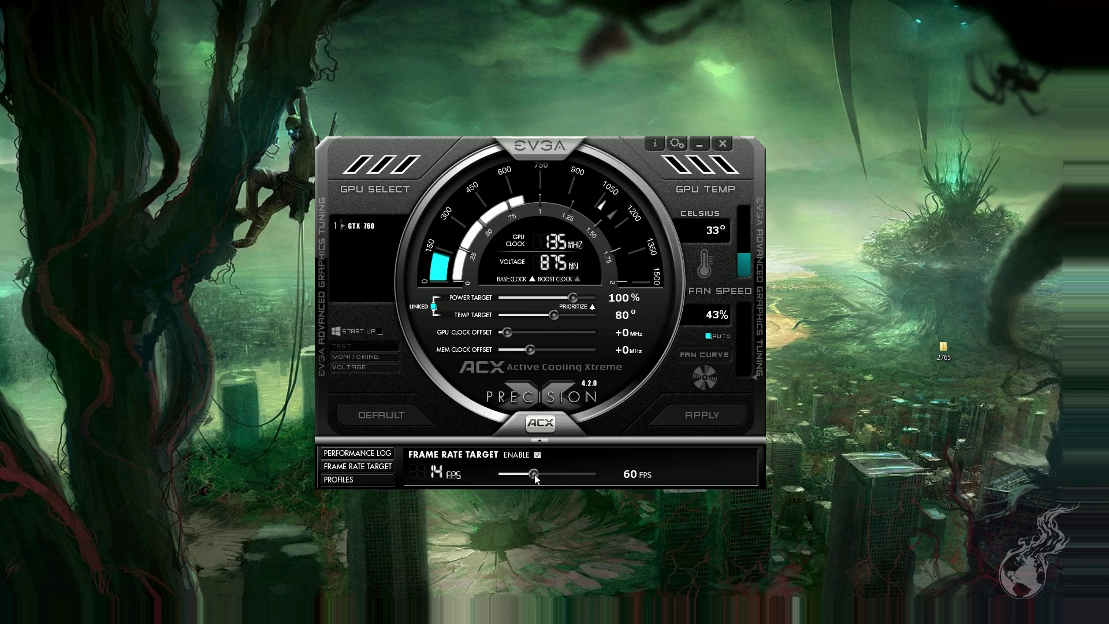
{"action": "mouse_move", "coordinate": [536, 474]}
{"action": "left_mouse_down"}
{"action": "mouse_move", "coordinate": [553, 477]}
{"action": "mouse_move", "coordinate": [534, 480]}
{"action": "left_mouse_up"}
{"action": "left_click", "coordinate": [351, 480]}
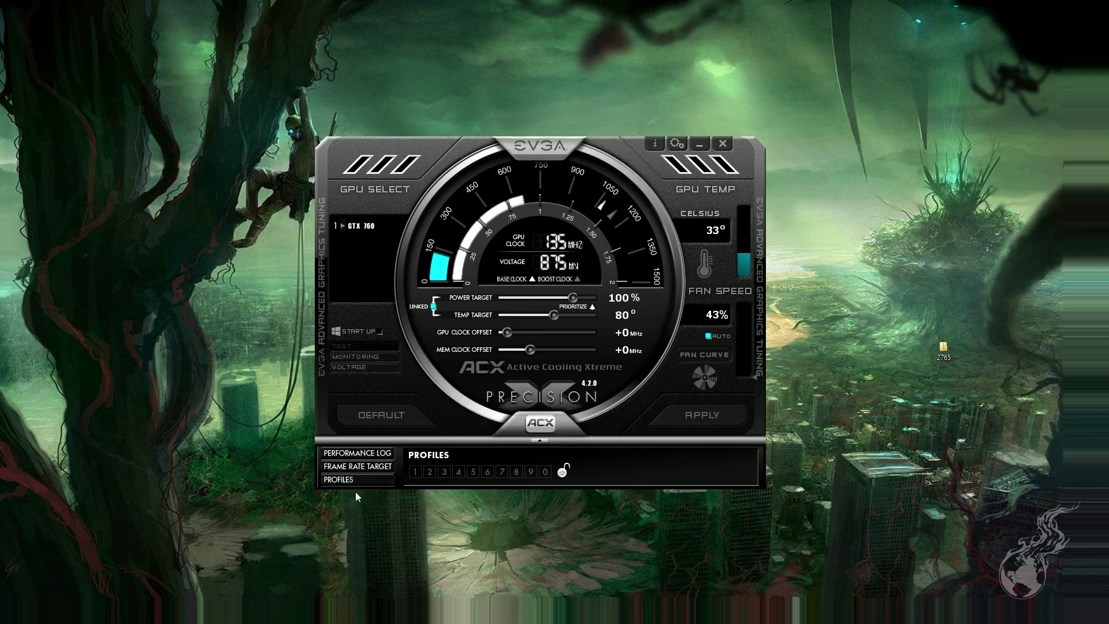
Step: Switch the bottom panel to the Performance Log graphs and nudge the window up and right
{"action": "left_click", "coordinate": [357, 453]}
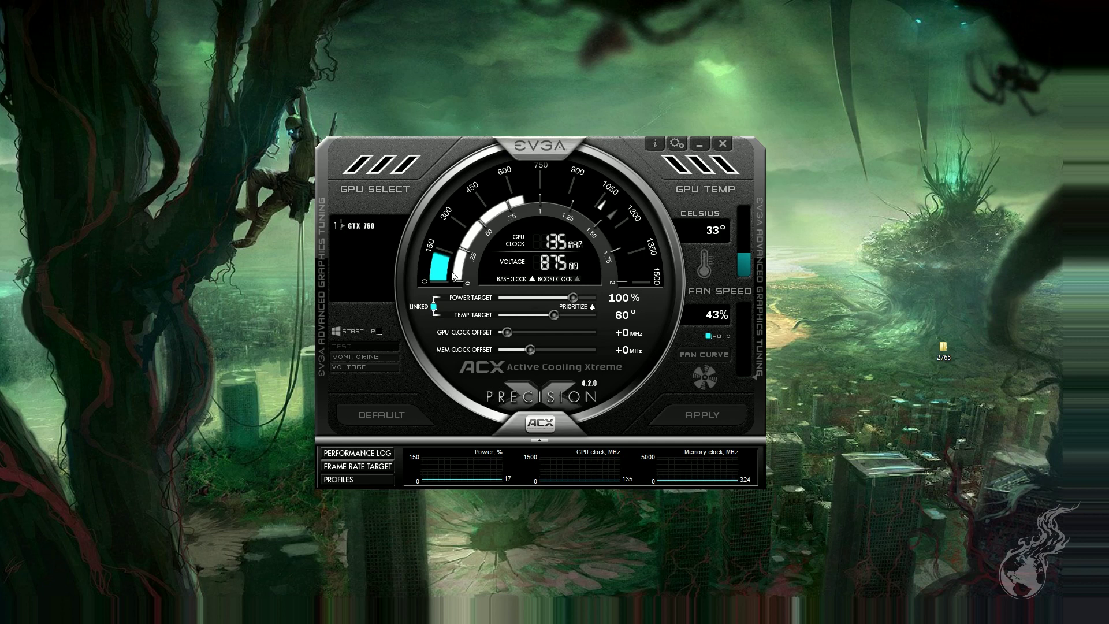
{"action": "left_click_drag", "start_coordinate": [453, 276], "coordinate": [465, 255]}
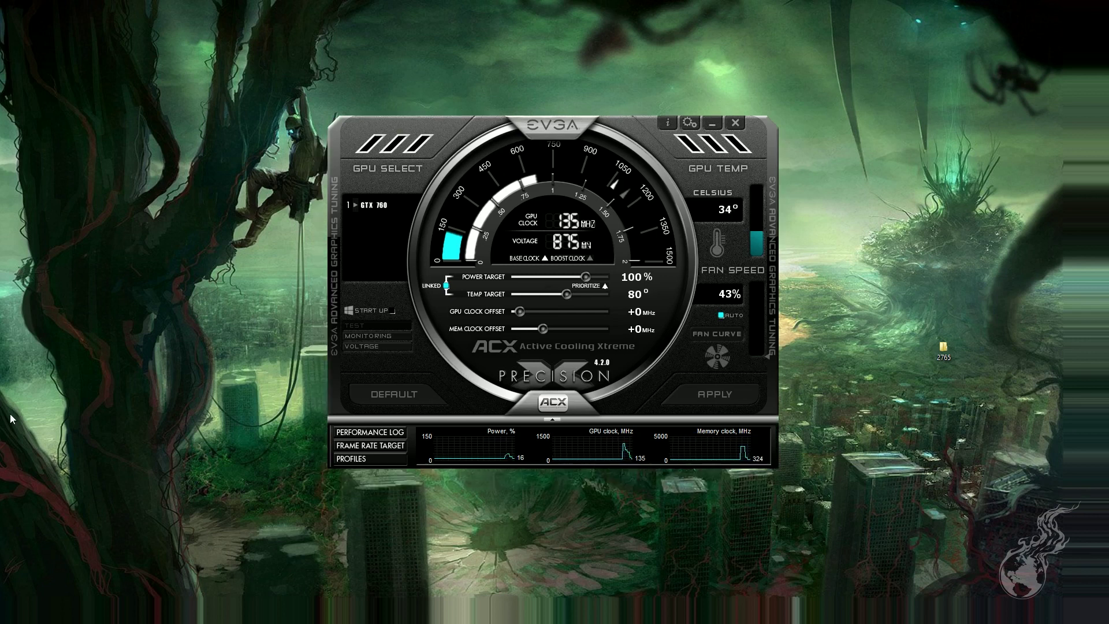